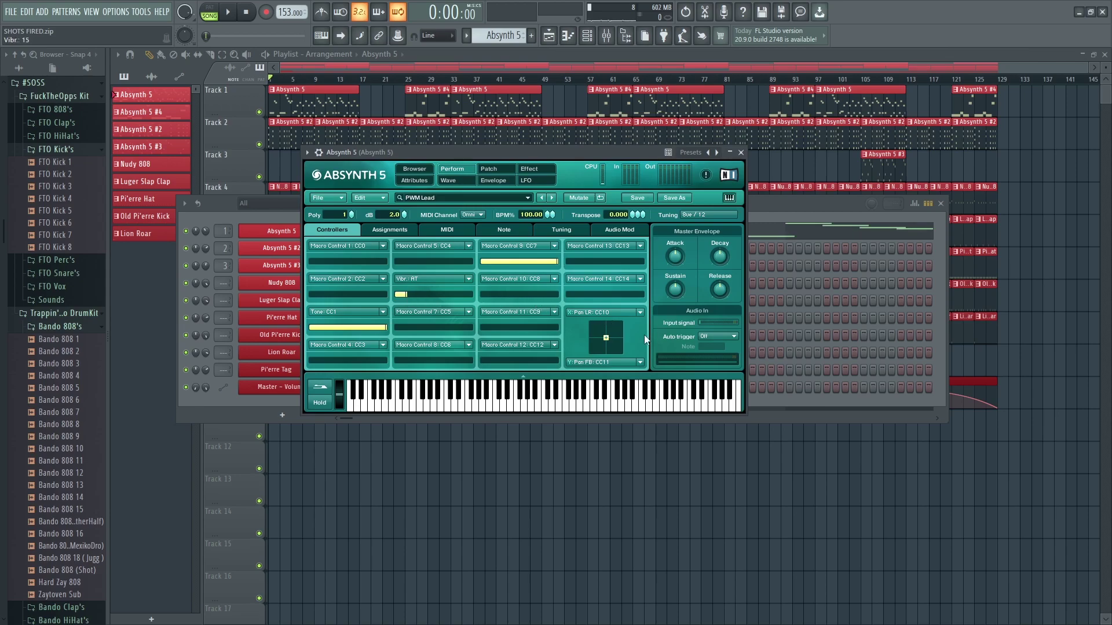
Open the Absynth 5 channel's mixer track and examine its Fruity parametric EQ 2 and Fruity Reeverb 2 settings
click(280, 232)
double_click(228, 229)
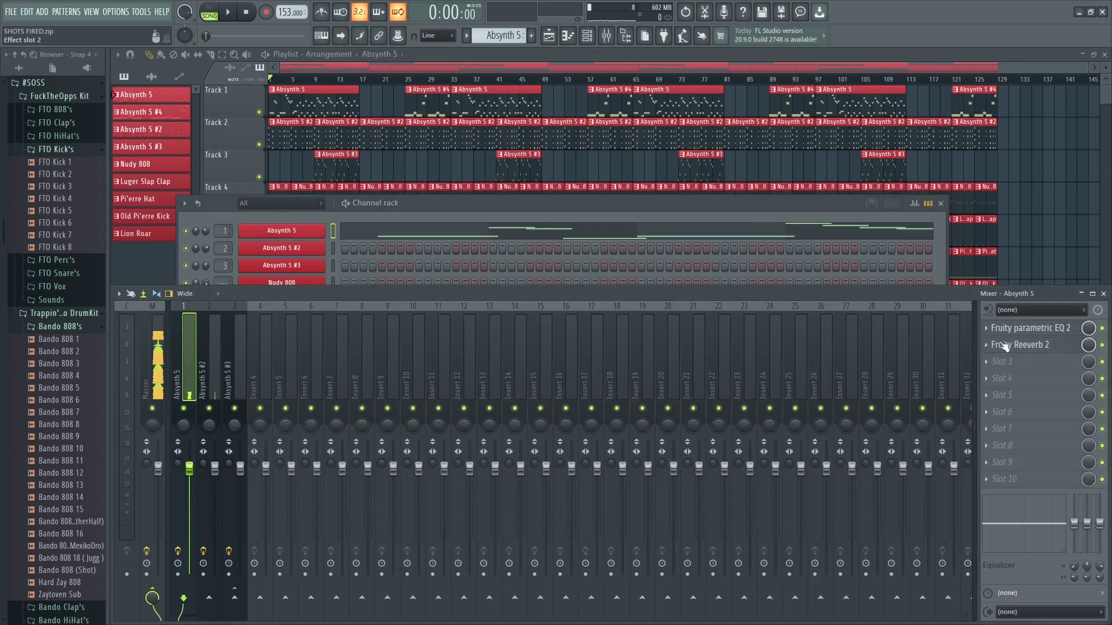
click(1001, 346)
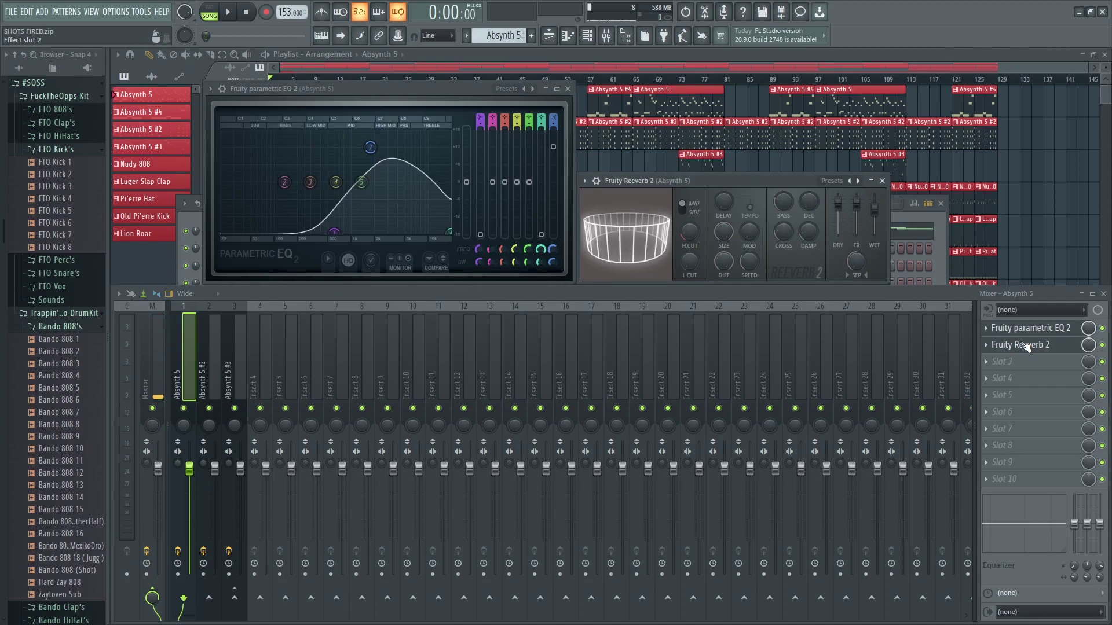
click(1025, 346)
Open the Absynth 5 pattern in the piano roll, play through its melody, and stop playback
click(611, 239)
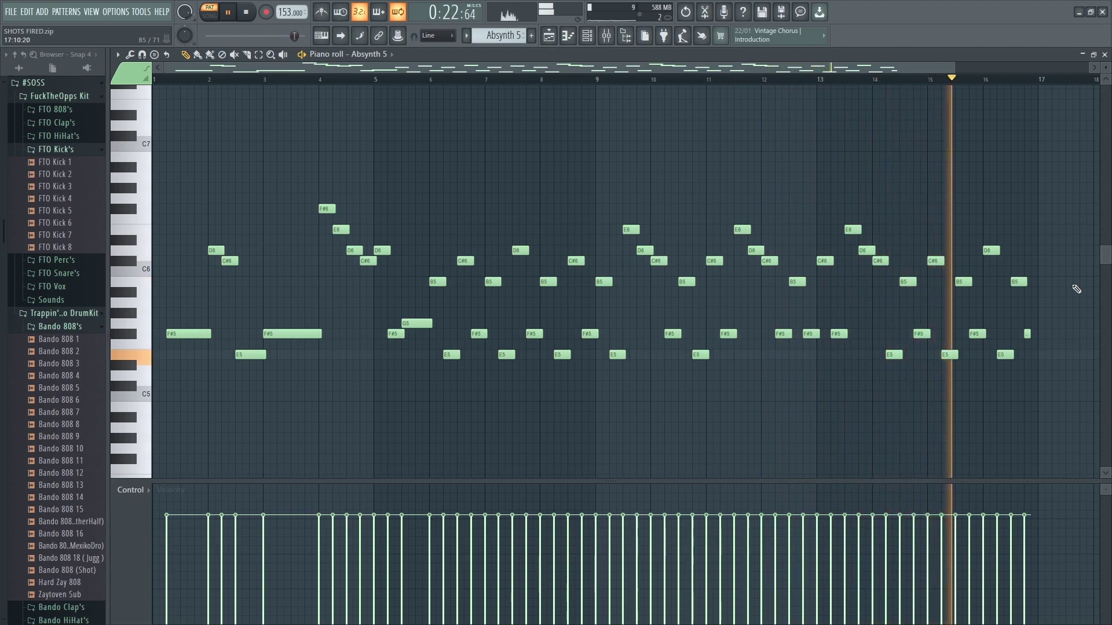
key(space)
Switch to the Absynth 5 #4 pattern and play its notes in the piano roll
scroll(497, 39, down, 1)
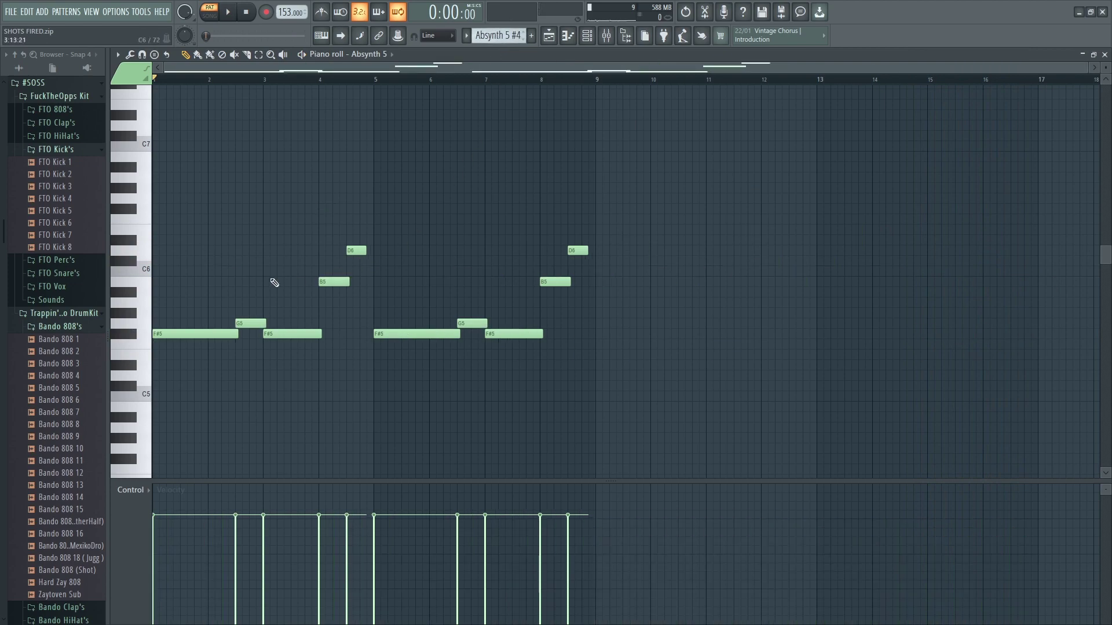
scroll(231, 260, up, 4)
key(space)
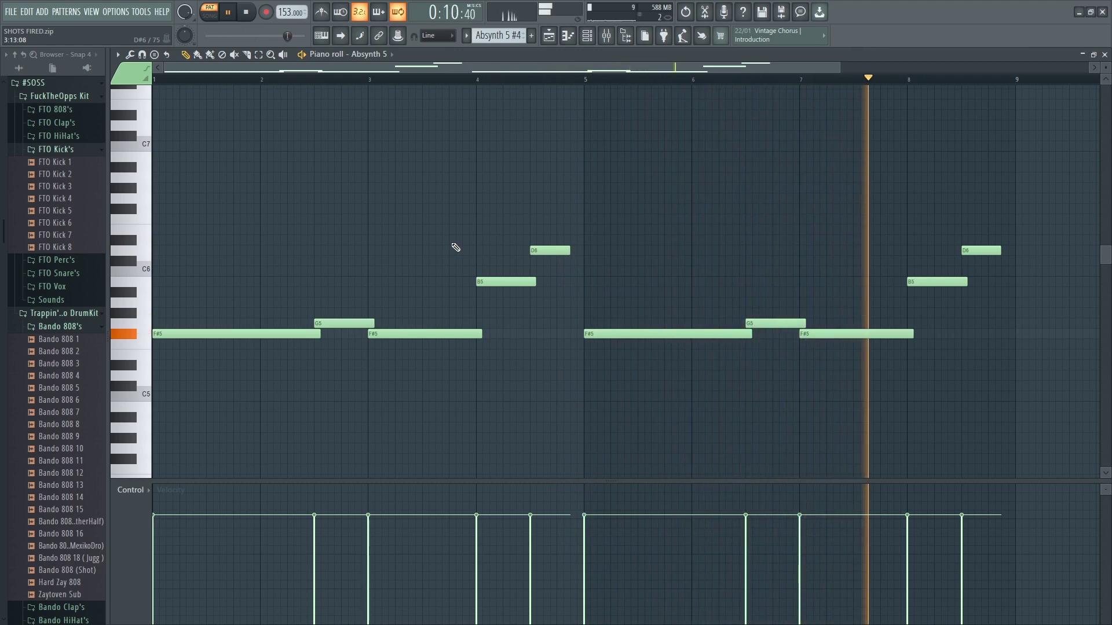
key(space)
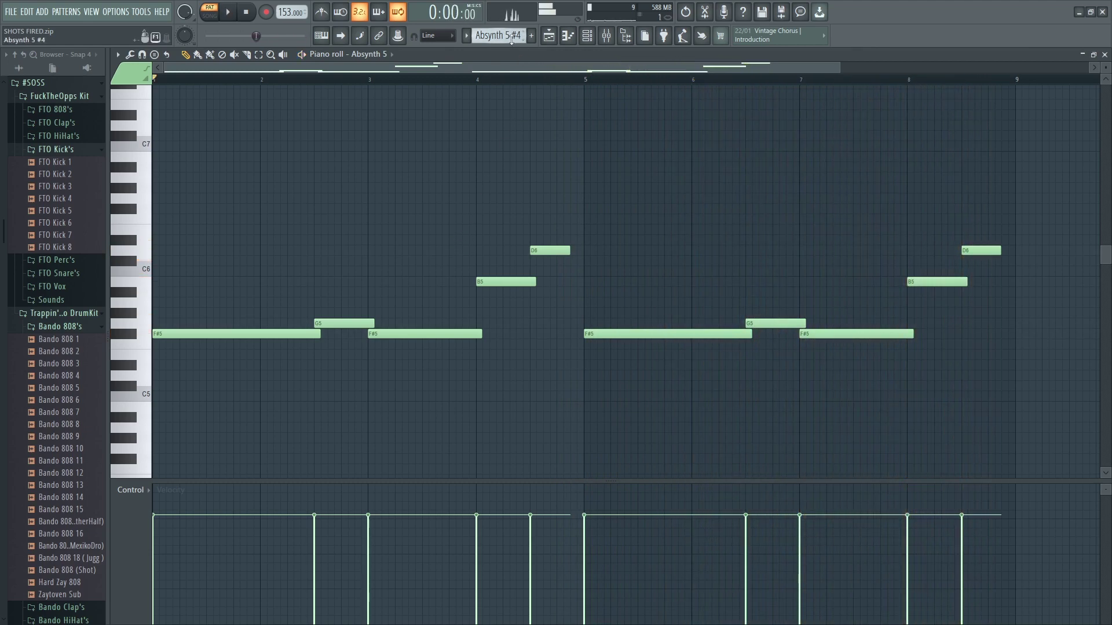
Select the Absynth 5 #2 pattern and check which preset its Absynth instrument uses
scroll(523, 38, up, 2)
click(587, 36)
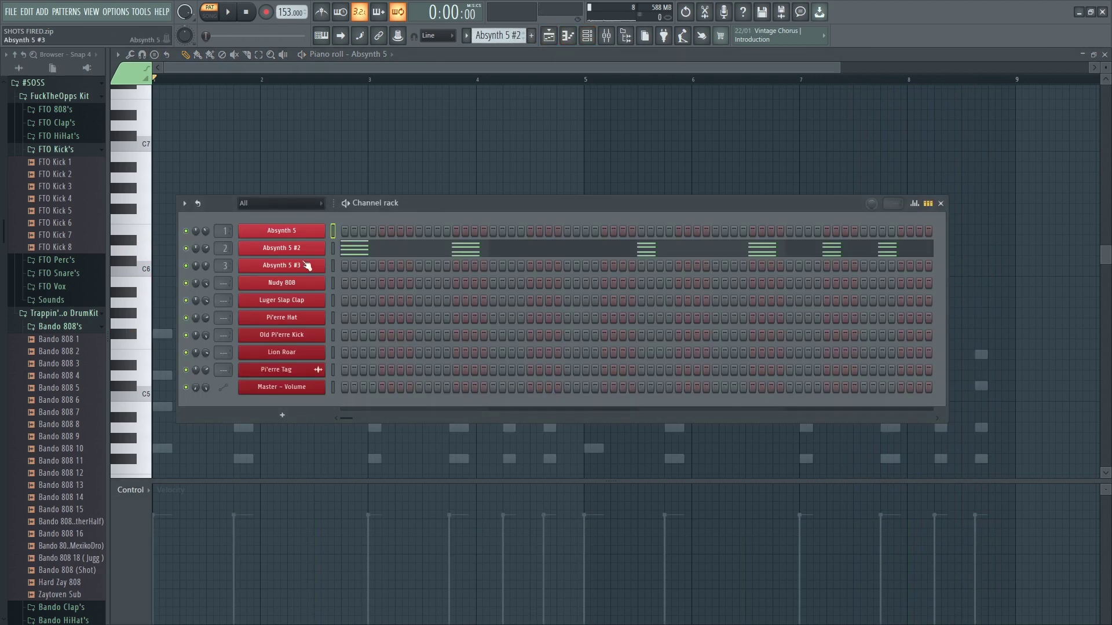
click(282, 250)
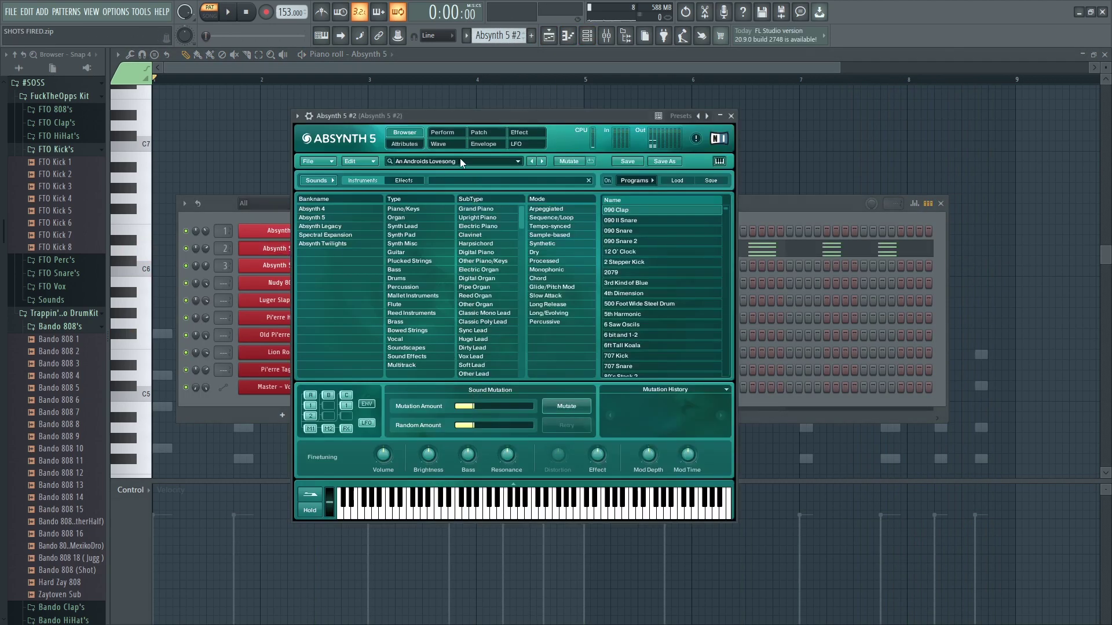
key(Escape)
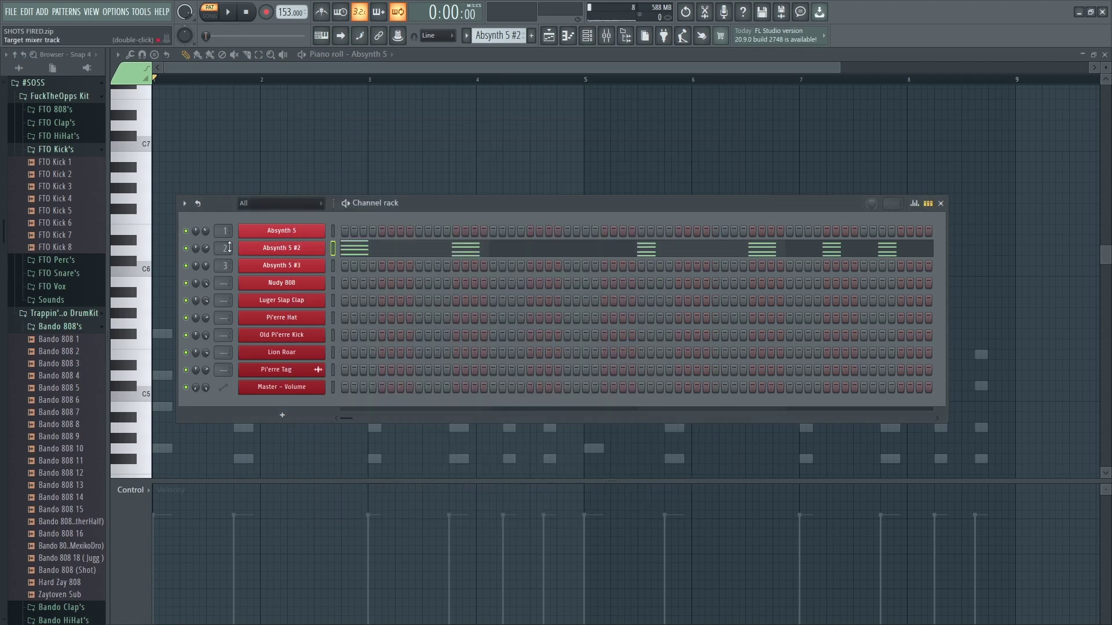
Examine the Fruity Reeverb 2 and Fruity parametric EQ 2 settings on the Absynth 5 #2 mixer track
key(F9)
click(1017, 332)
click(1021, 345)
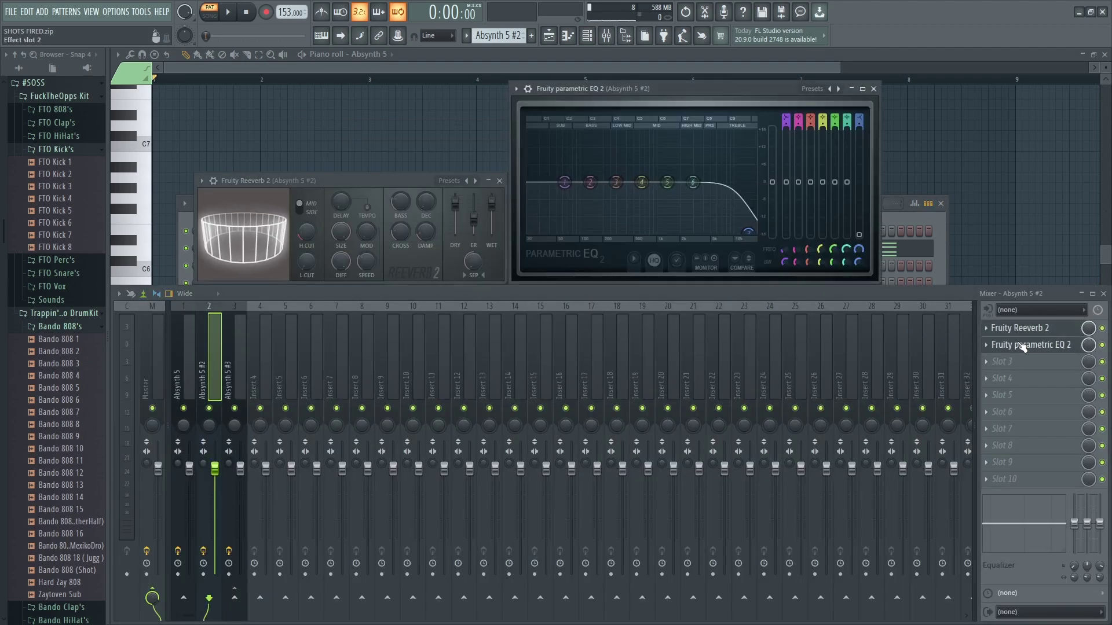
key(Escape)
key(Escape)
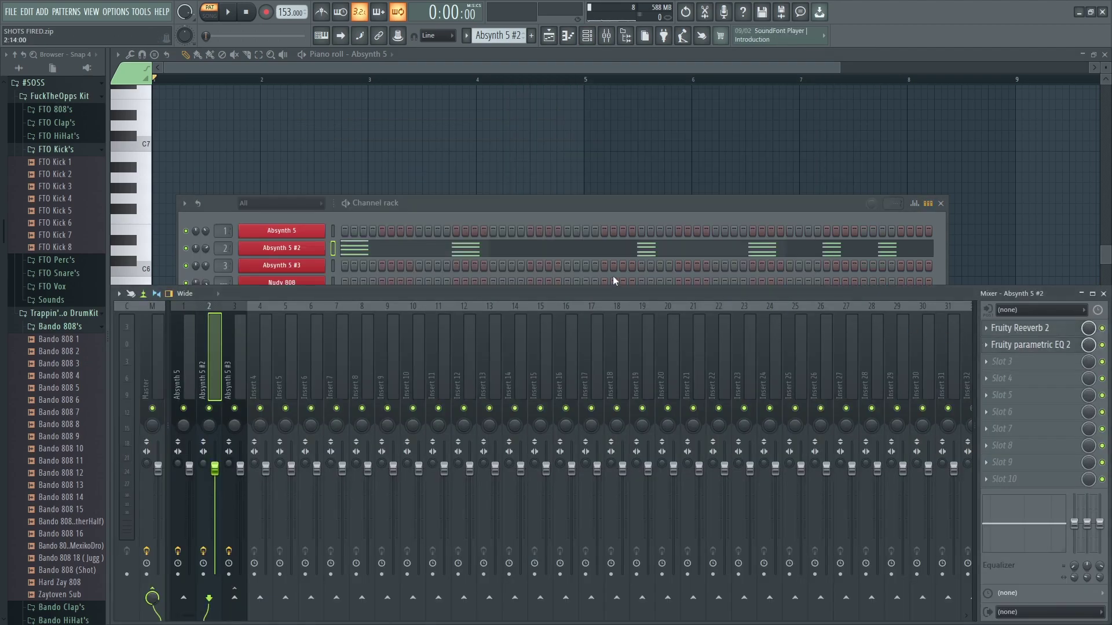
Show the Absynth 5 #2 chords in the piano roll and play the pattern
key(Escape)
key(Escape)
scroll(400, 243, down, 3)
key(space)
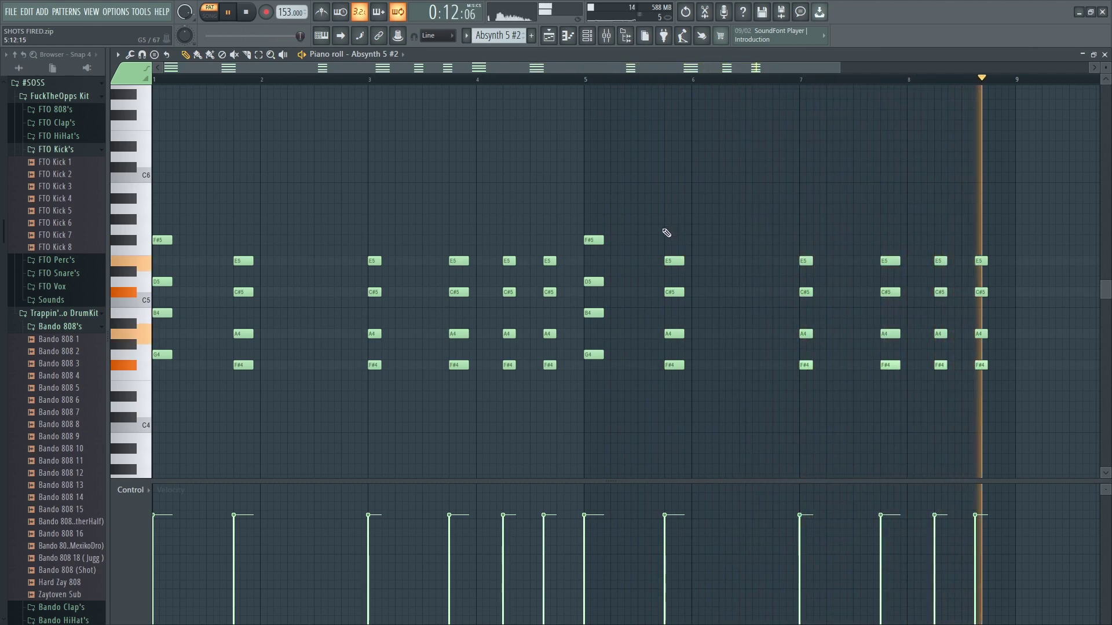
key(space)
Select the Absynth 5 #3 pattern and examine its Absynth instrument's Patch and Perform pages, including the release setting
scroll(498, 35, down, 1)
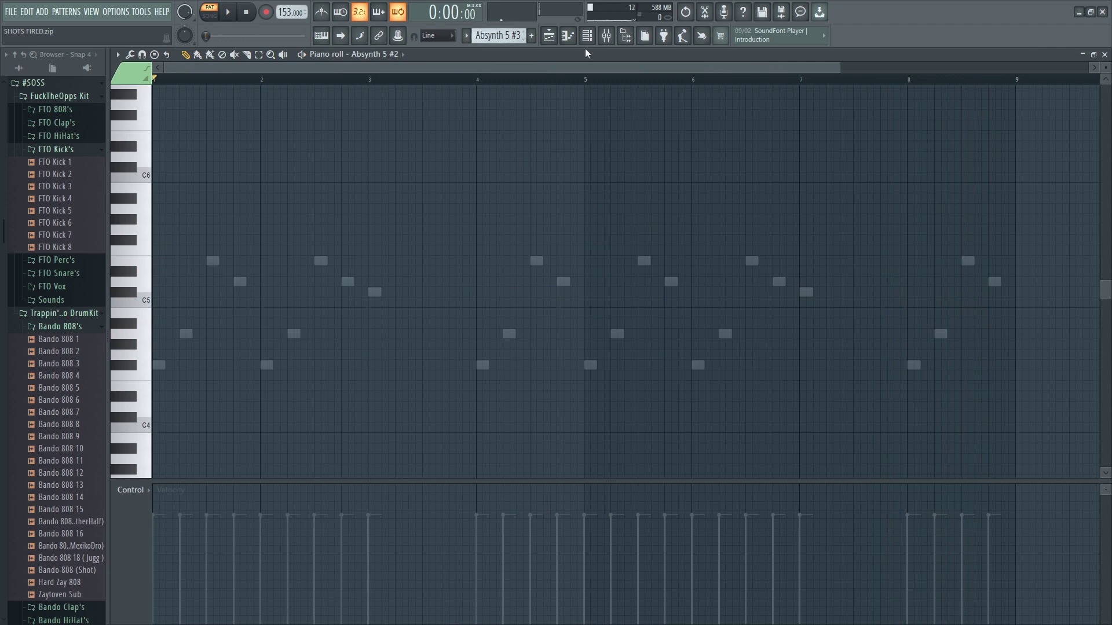
click(587, 41)
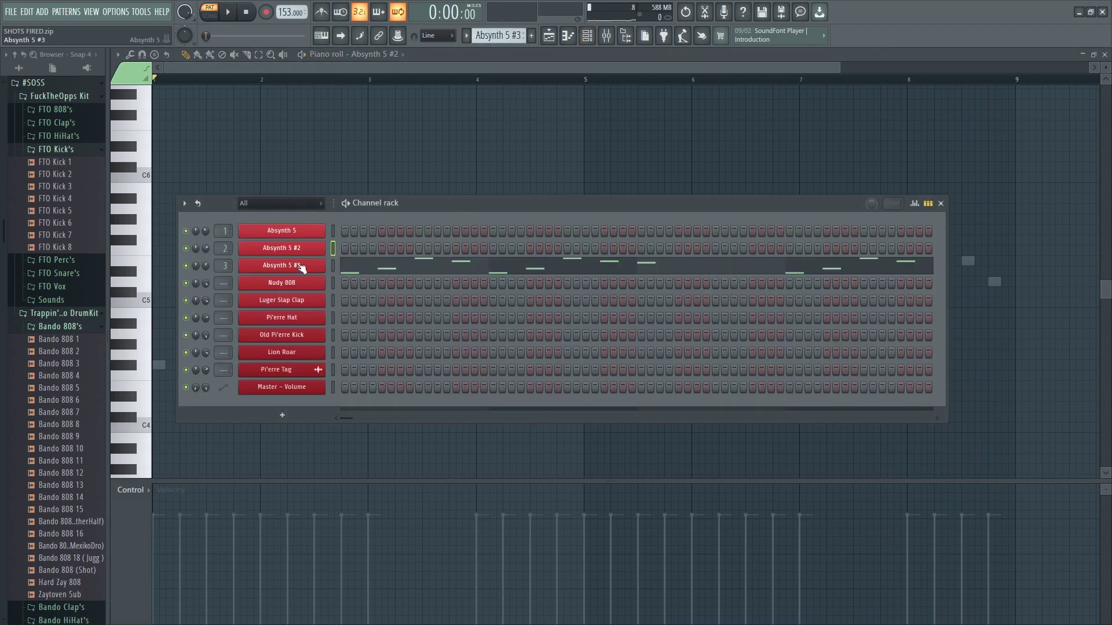
click(300, 266)
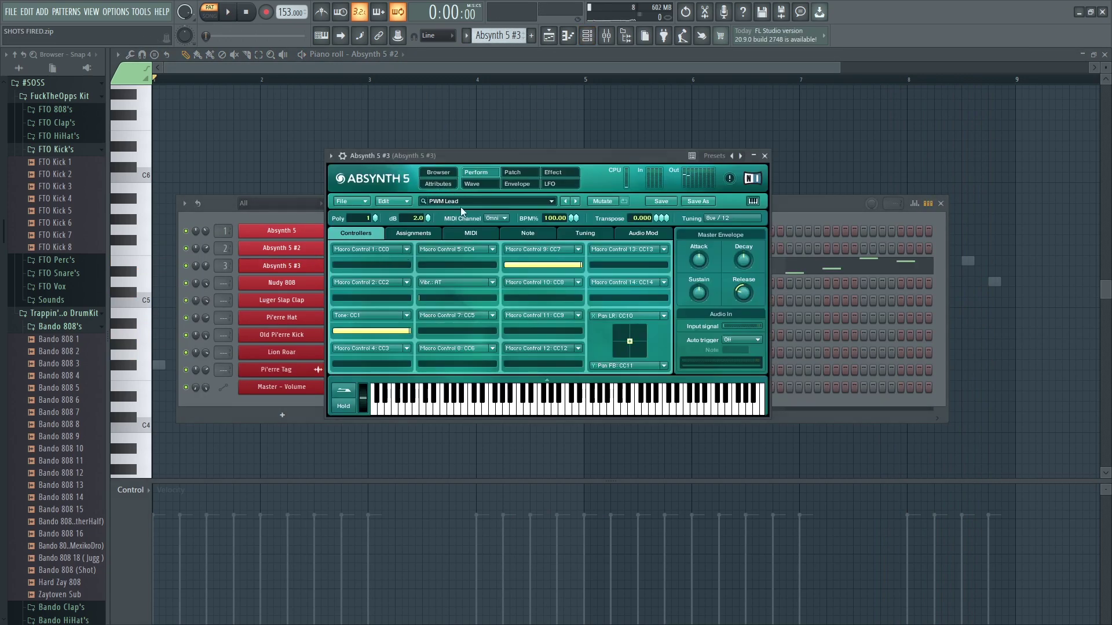
click(511, 174)
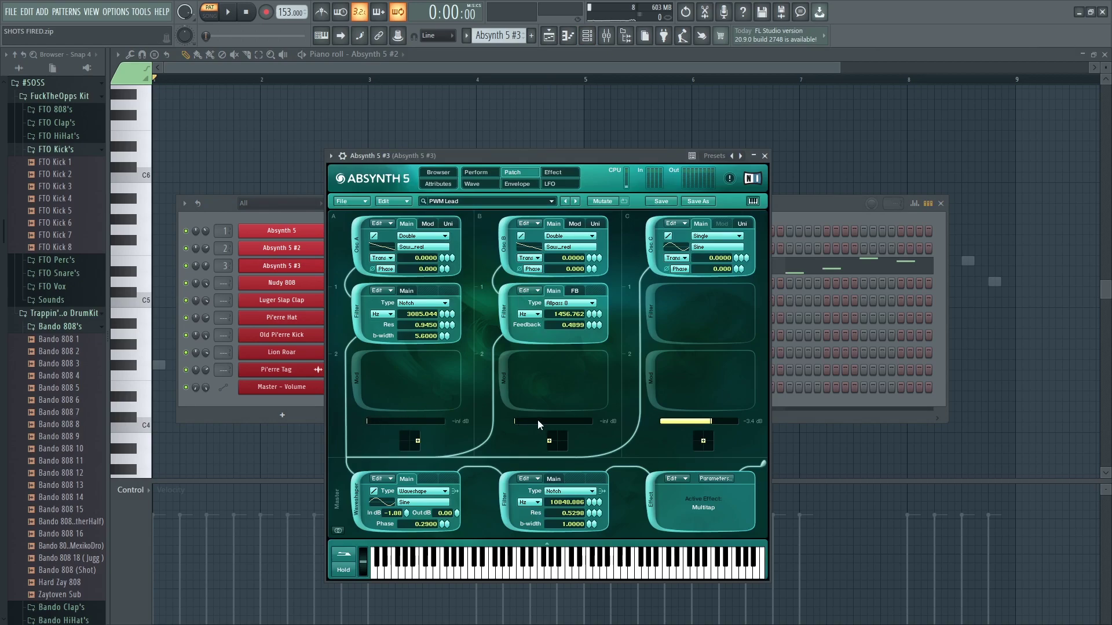
click(476, 173)
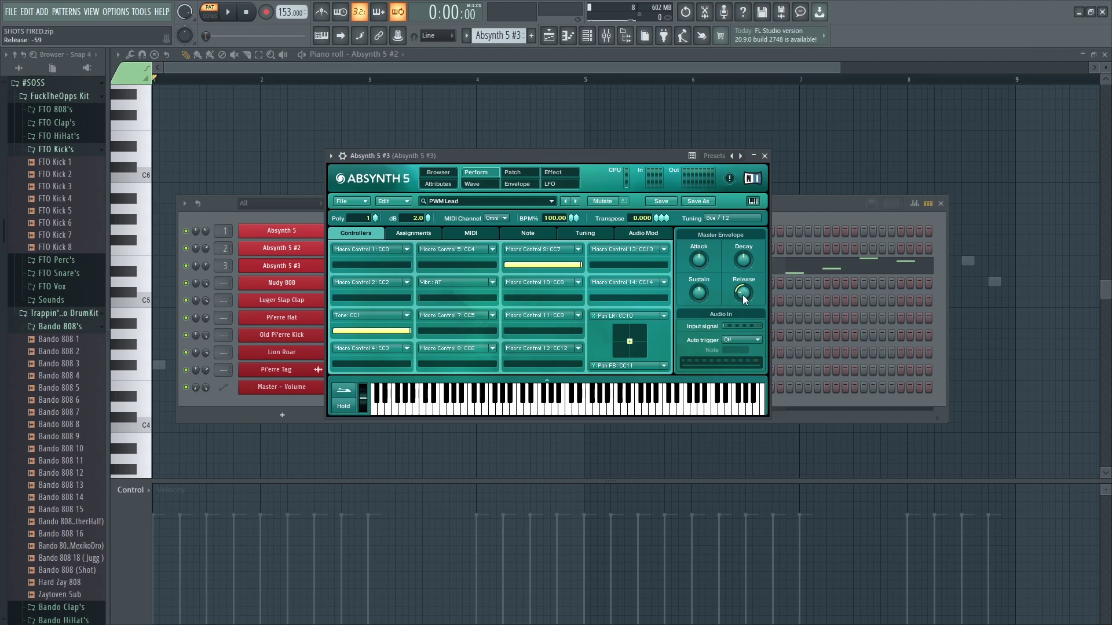
click(764, 156)
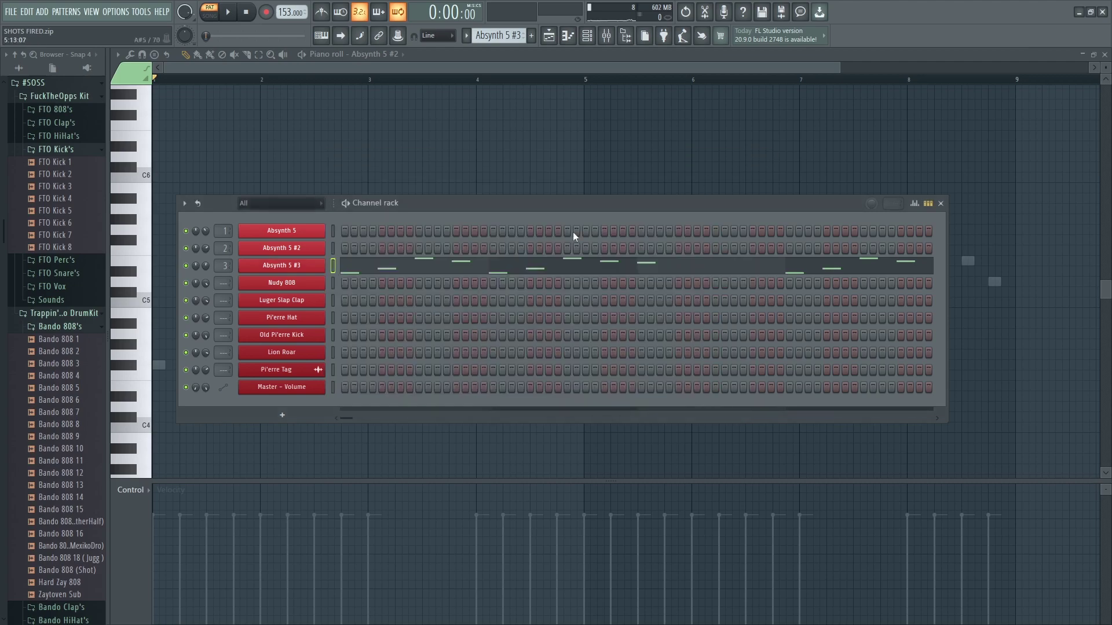
Examine the Fruity parametric EQ 2 and Ozone 9 Imager settings on the Absynth 5 #3 mixer track
double_click(219, 265)
click(1023, 330)
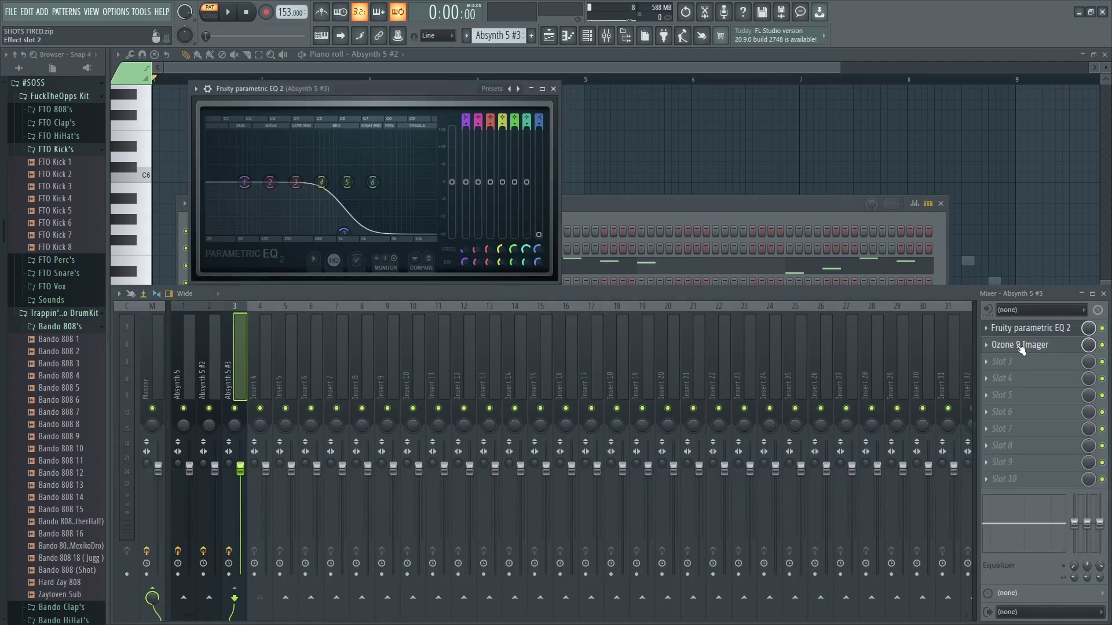
click(1019, 346)
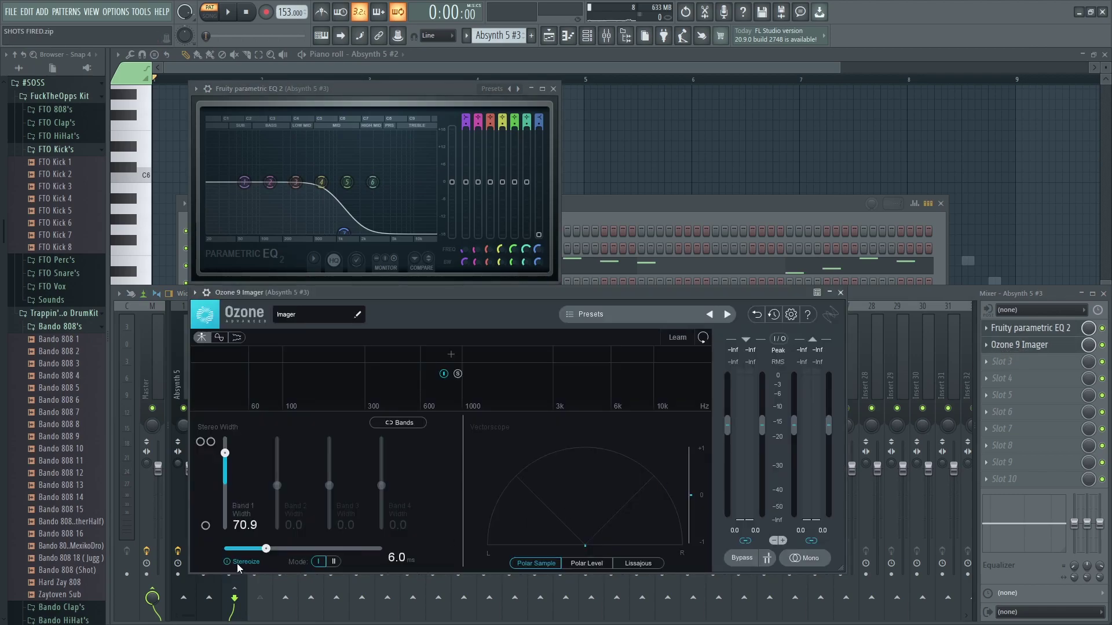
click(1022, 347)
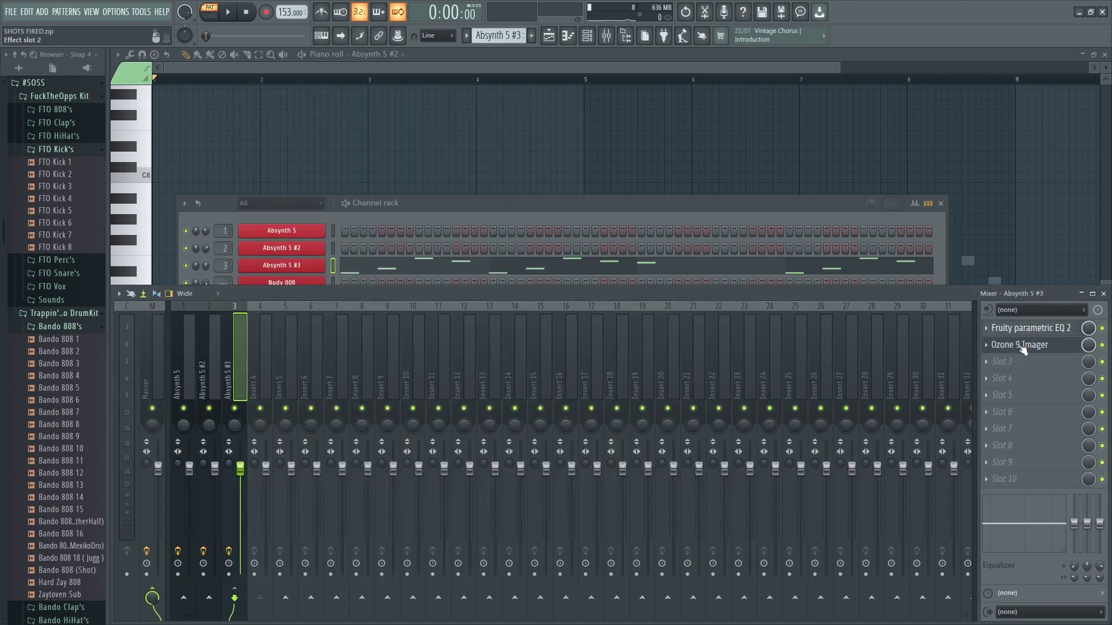
Show the Absynth 5 #3 notes in the piano roll and play the pattern
click(669, 276)
key(space)
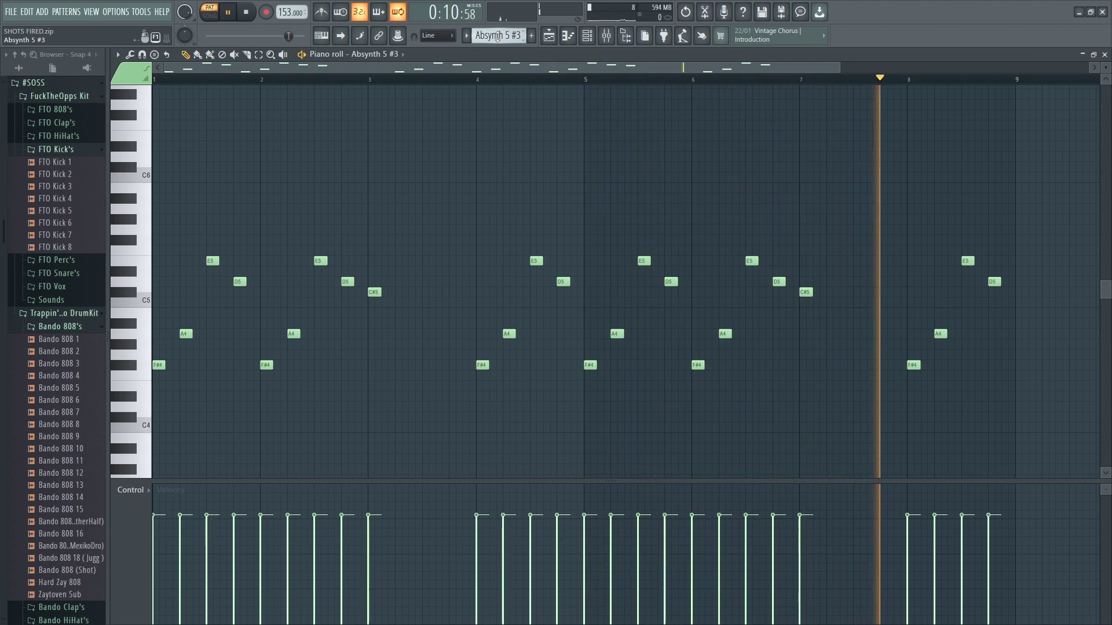
key(space)
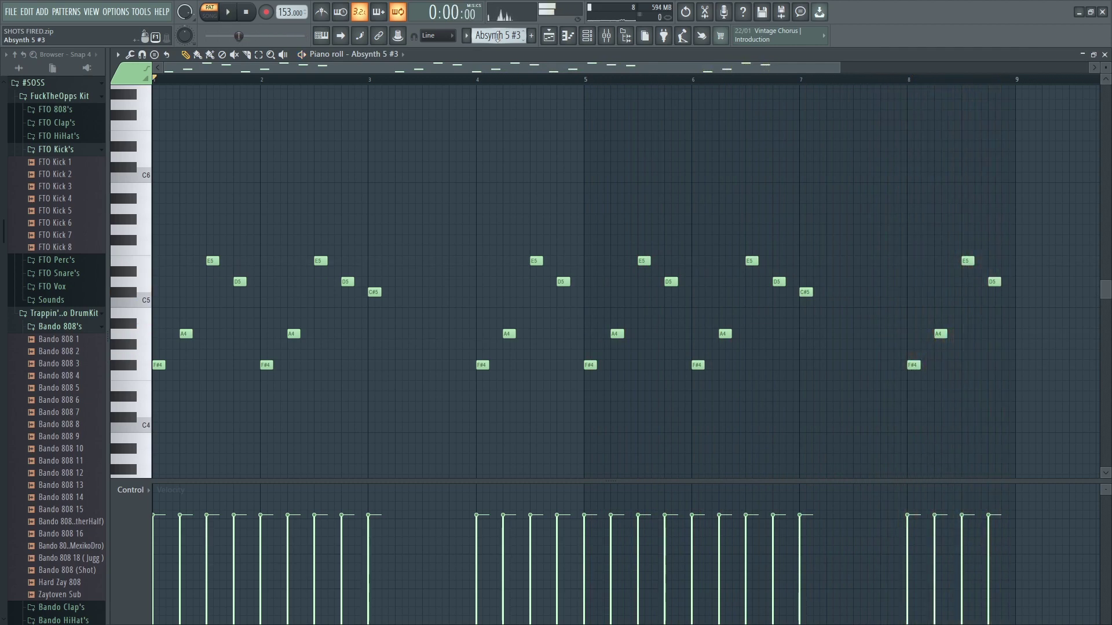
Switch to the Nudy 808 pattern, inspect its bass notes in the piano roll, and play it
scroll(504, 36, down, 1)
click(545, 241)
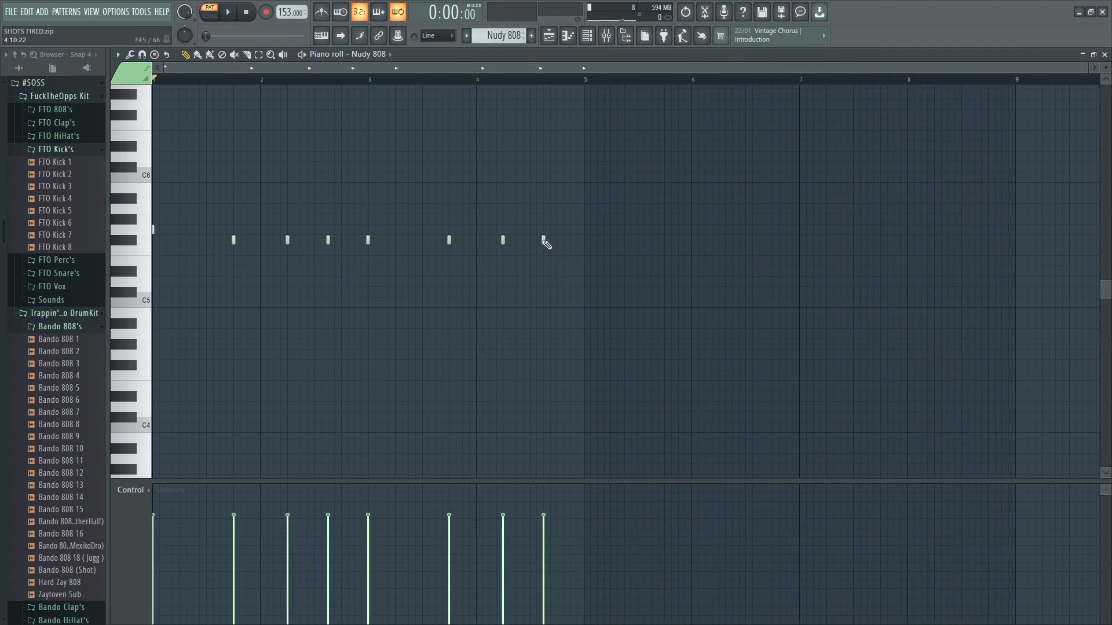
scroll(153, 238, up, 3)
key(space)
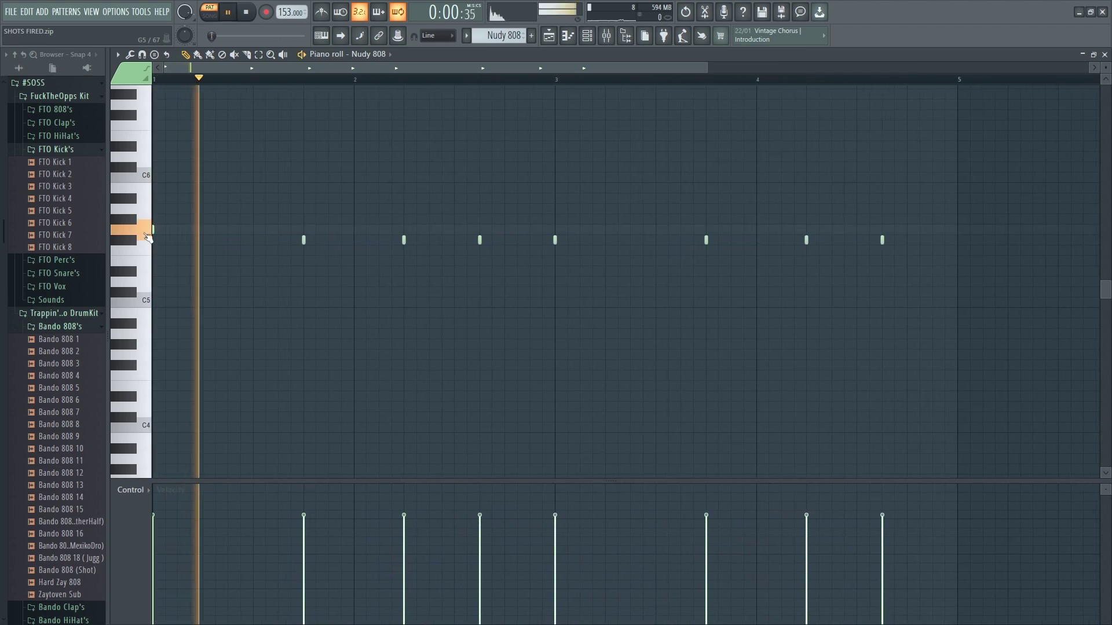
scroll(410, 284, up, 1)
scroll(409, 284, up, 2)
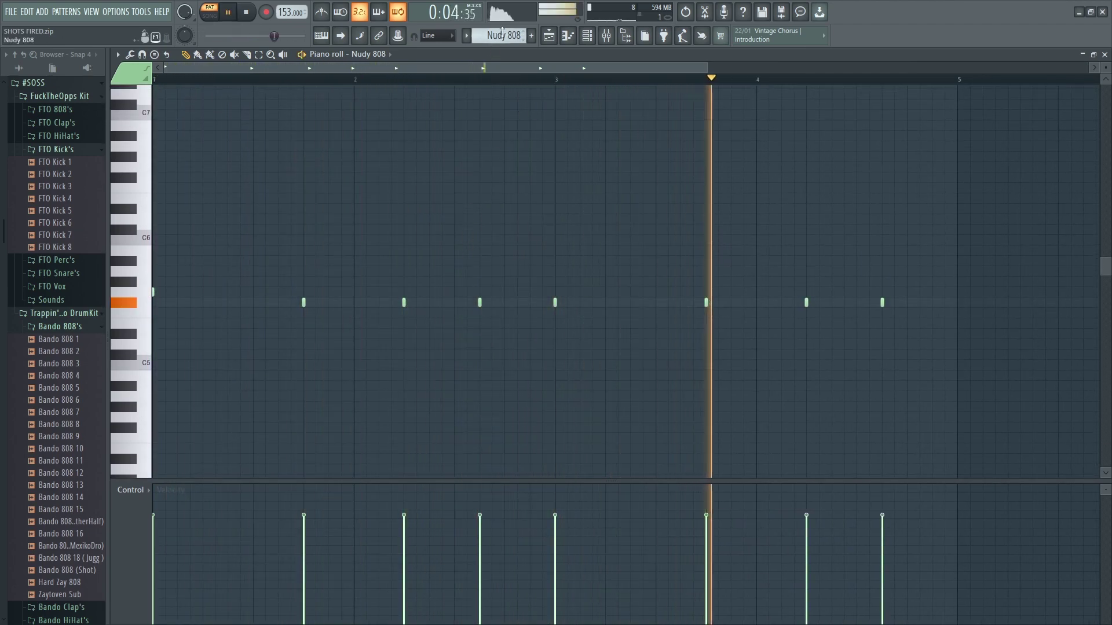
key(space)
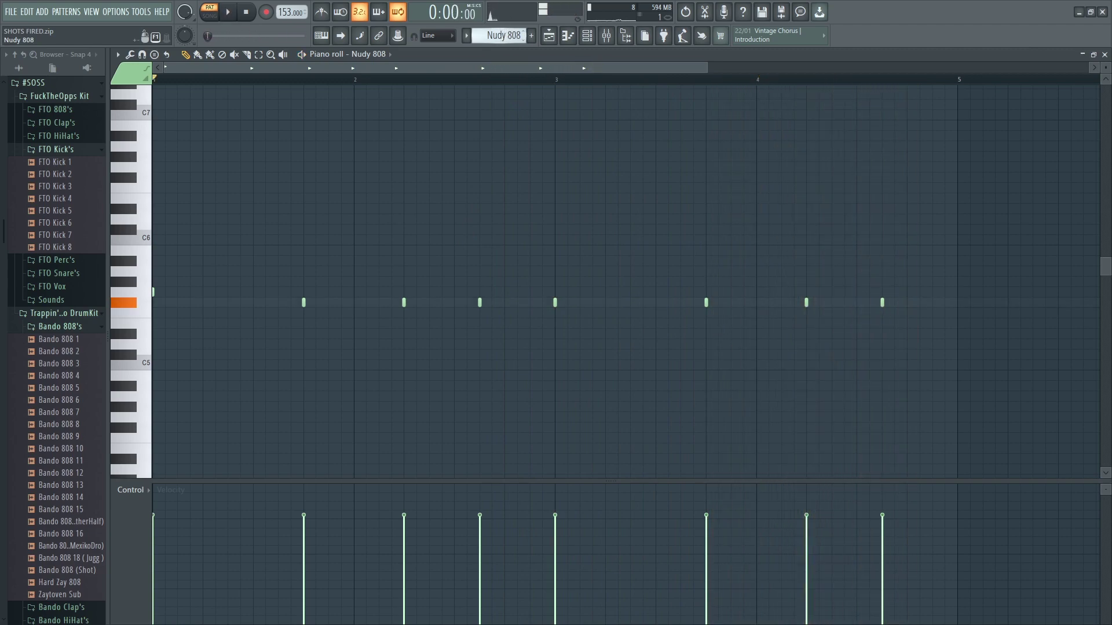
Switch to the Luger Slap Clap pattern and play its clap notes in the piano roll
scroll(498, 35, down, 1)
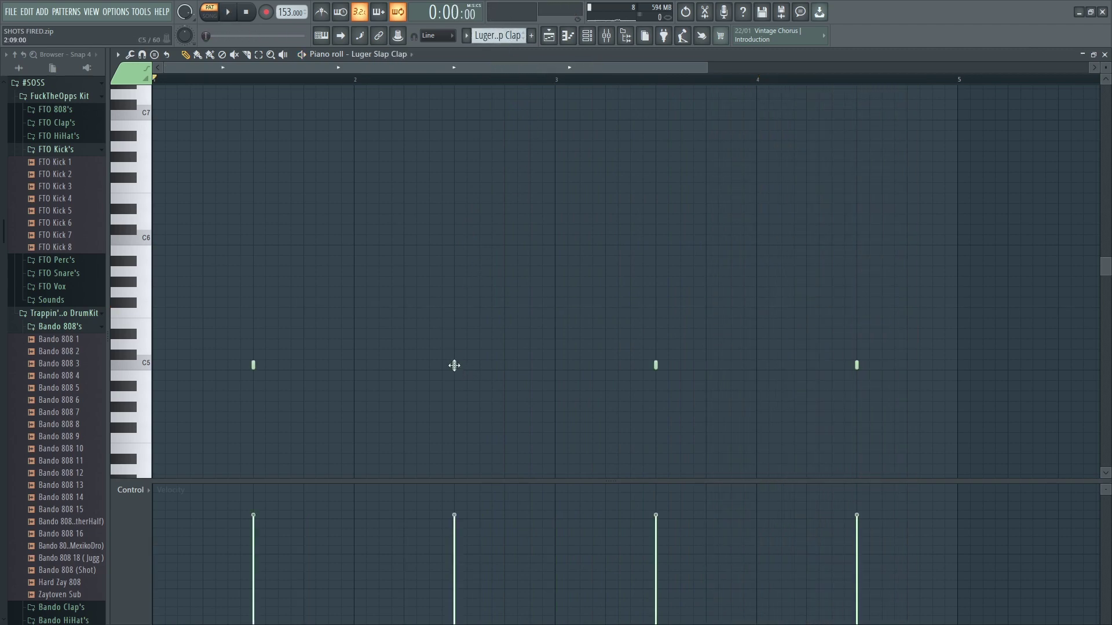
scroll(463, 359, down, 2)
key(space)
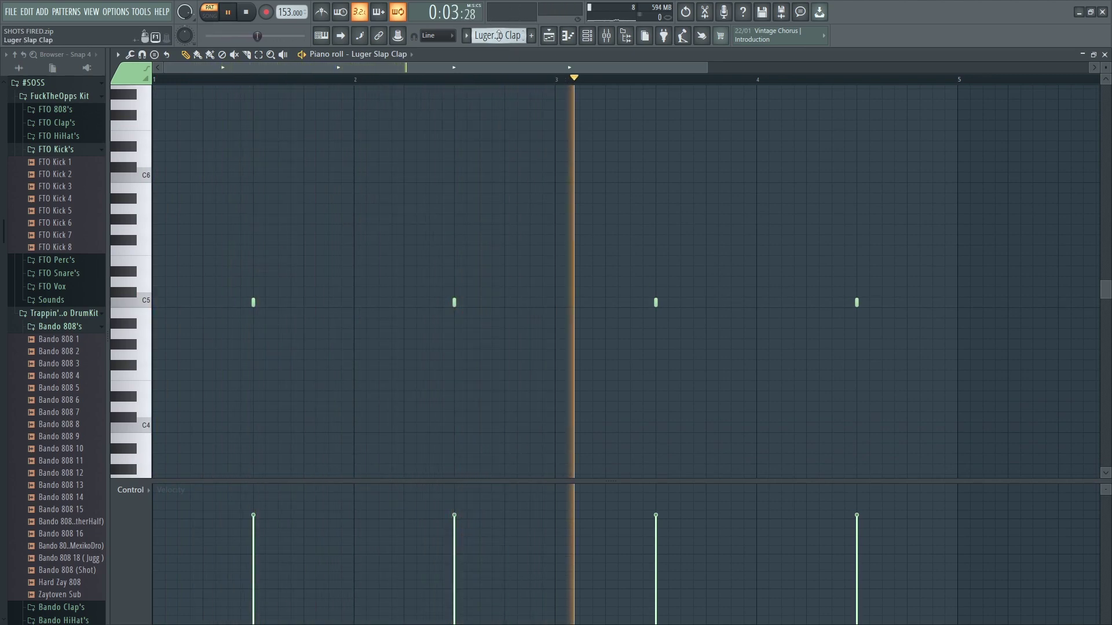
key(space)
Switch to the Pi'erre Hat pattern and play its hi-hat notes in the piano roll
scroll(498, 36, down, 1)
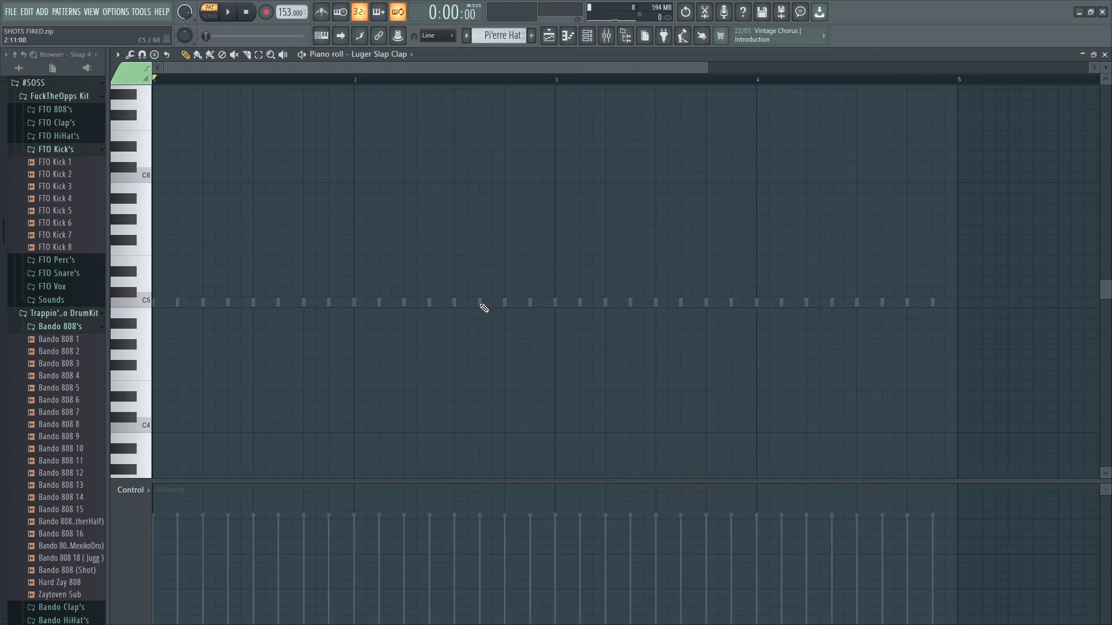
key(space)
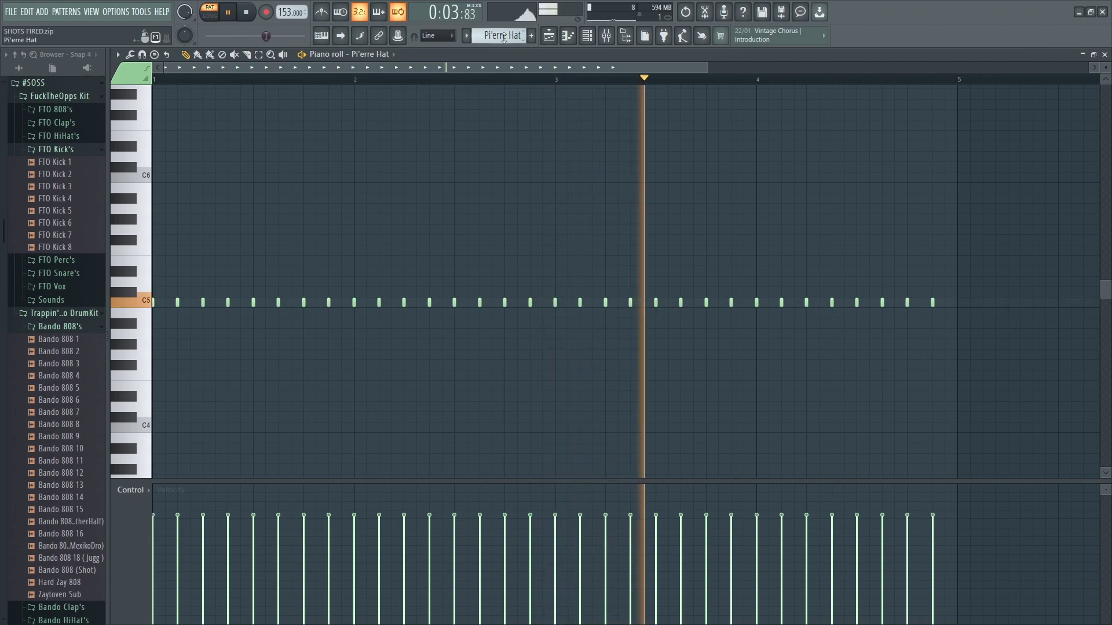
key(space)
Switch to the Old Pi'erre Kick pattern and play its kick notes in the piano roll
key(KP_Add)
double_click(555, 302)
key(space)
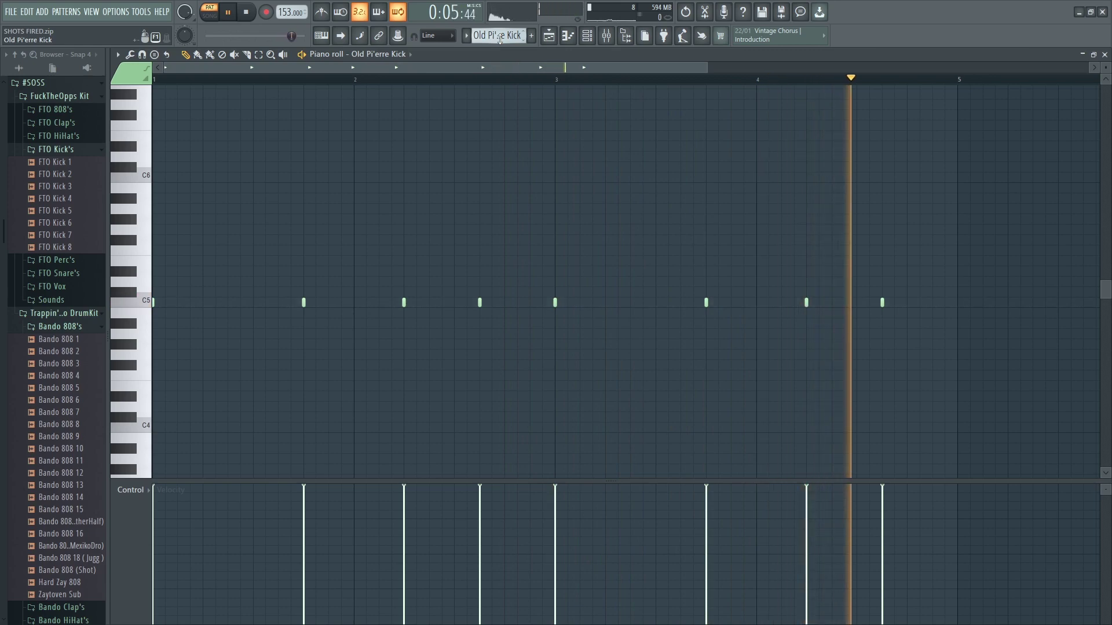
key(space)
Switch to the Lion Roar pattern and play it briefly
scroll(502, 36, down, 1)
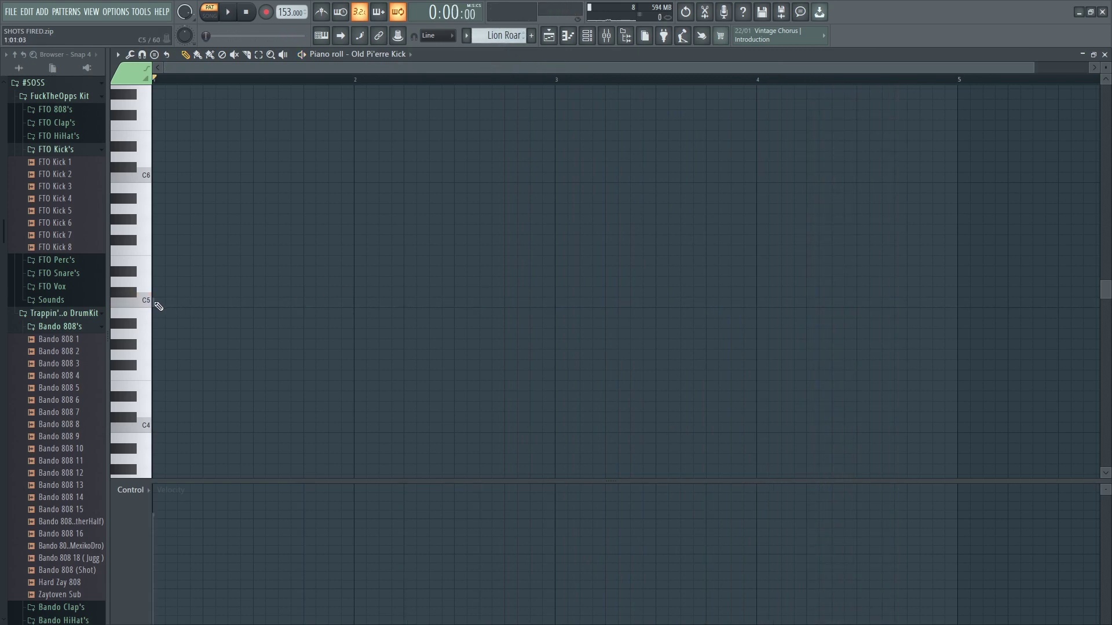
key(space)
key(space)
Return to the playlist, hide the channel rack and mixer, and play the full arrangement in song mode
key(F7)
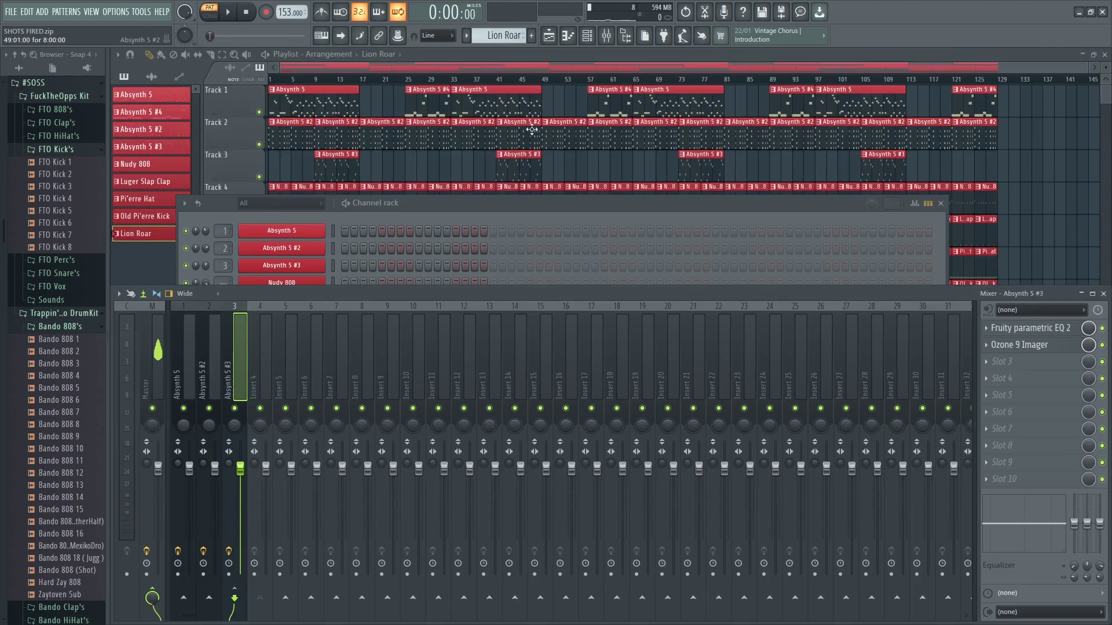
key(F6)
key(F9)
key(l)
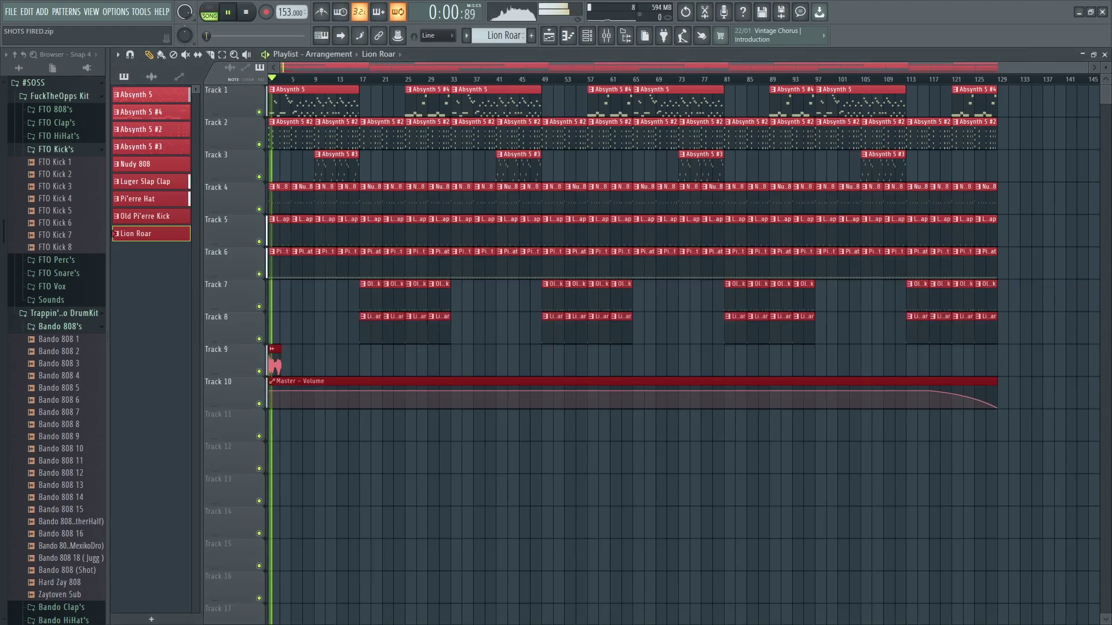